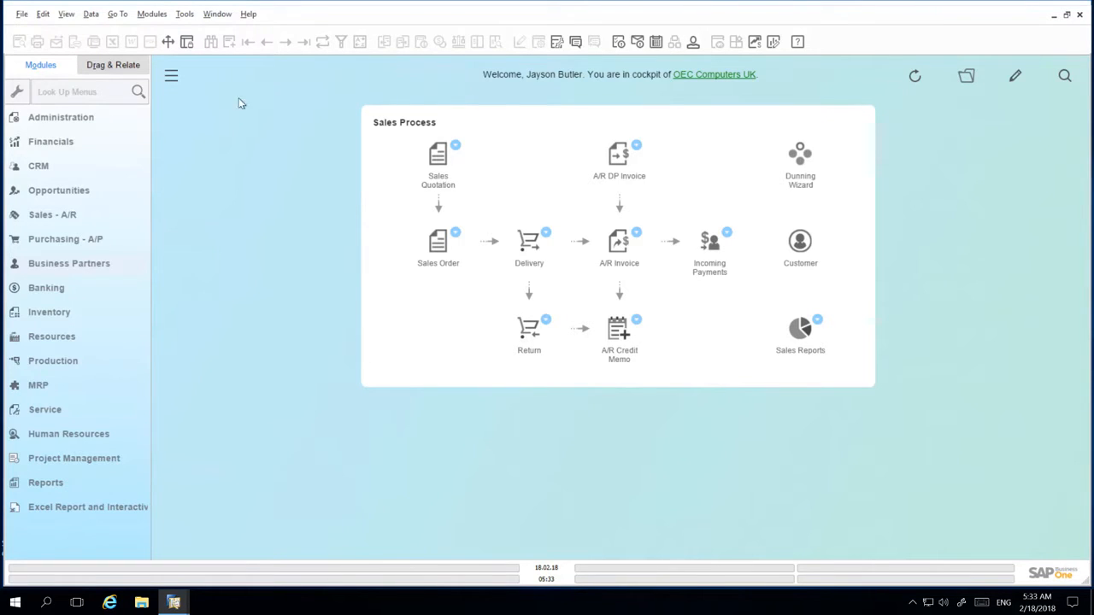
Preview OEC.jpg as the background image in user display settings, then discard the change
click(694, 42)
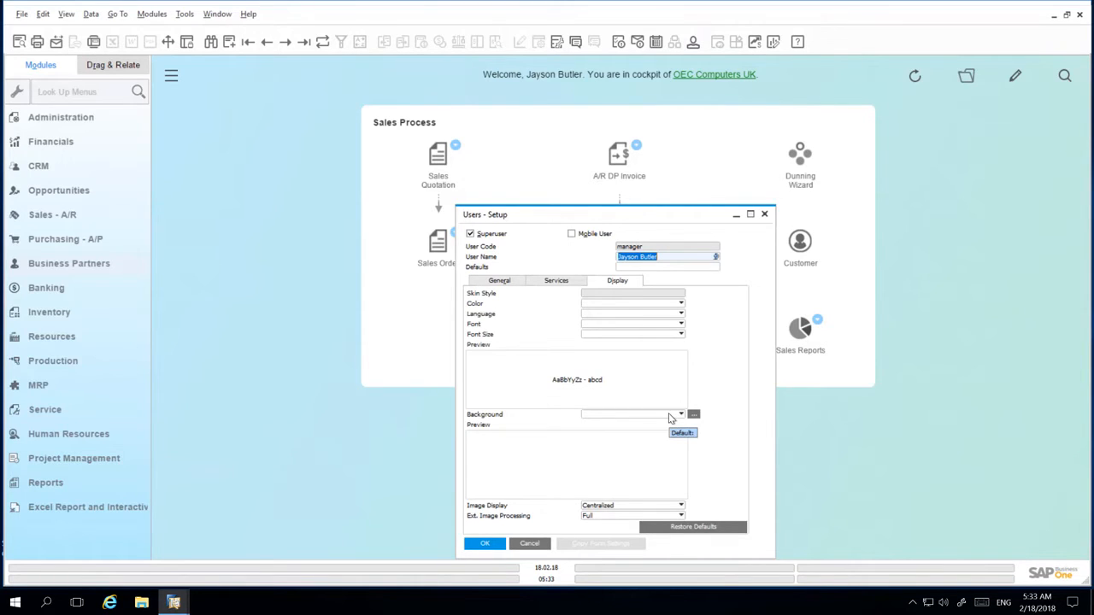
click(681, 415)
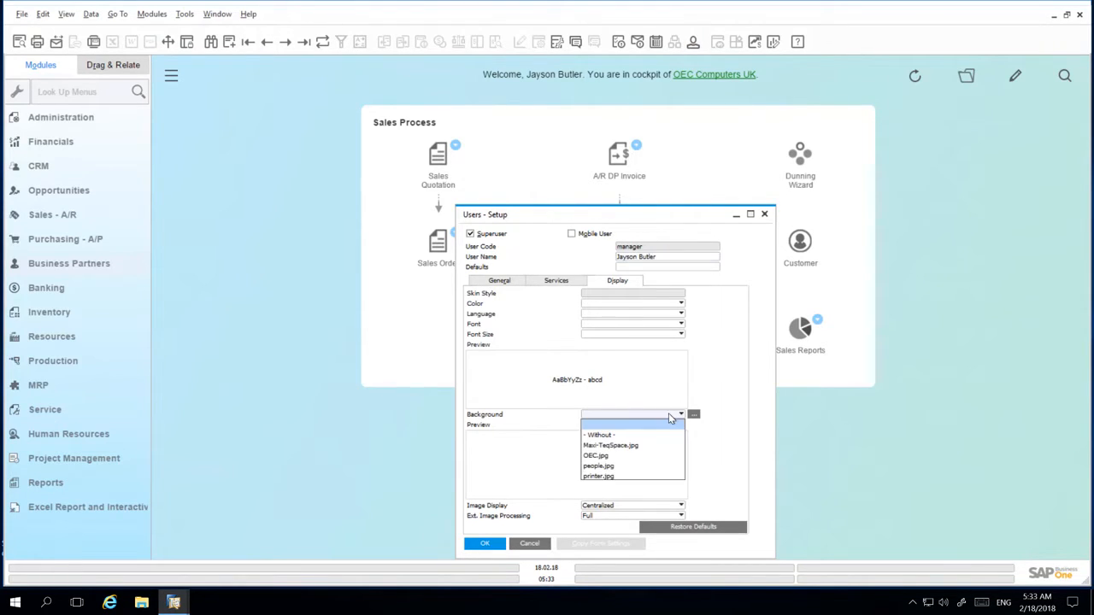
click(610, 456)
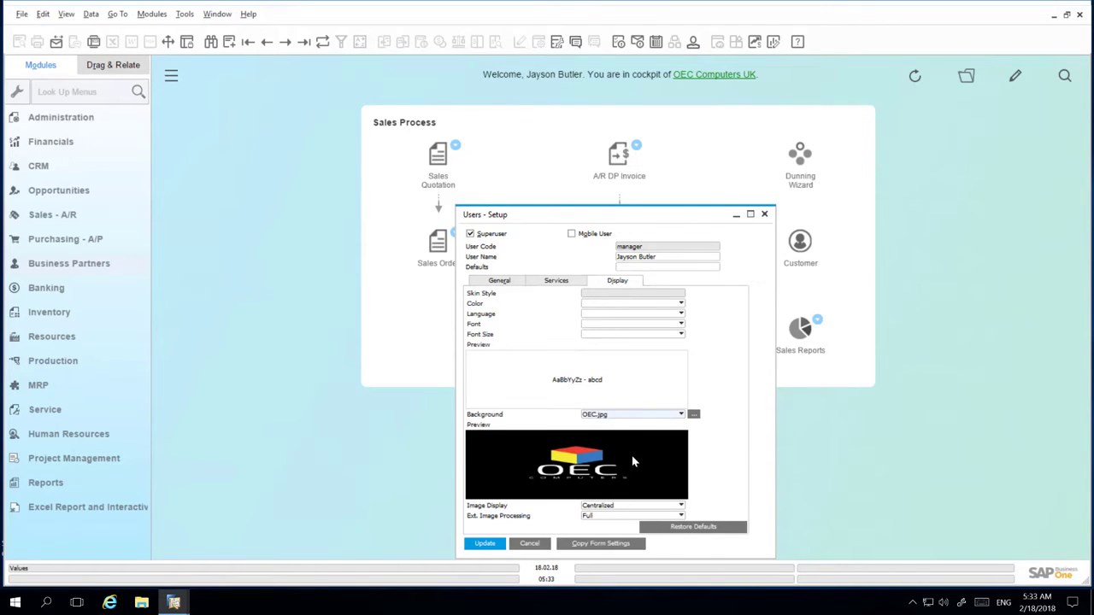
click(529, 544)
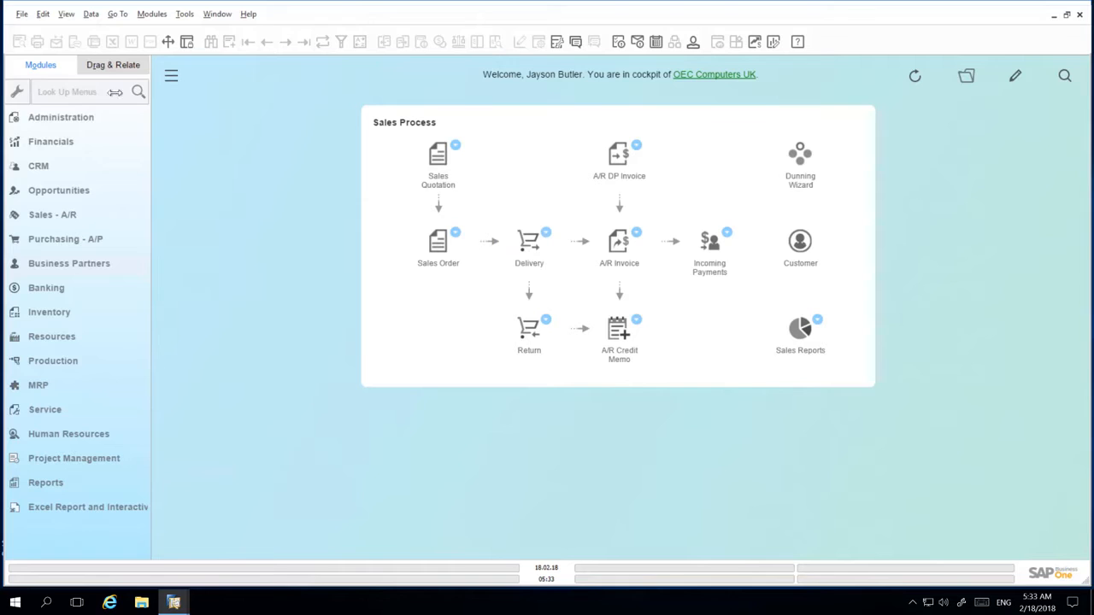
Load item A00001 in Item Master Data and view its remarks and picture, then close it
click(114, 93)
text(item )
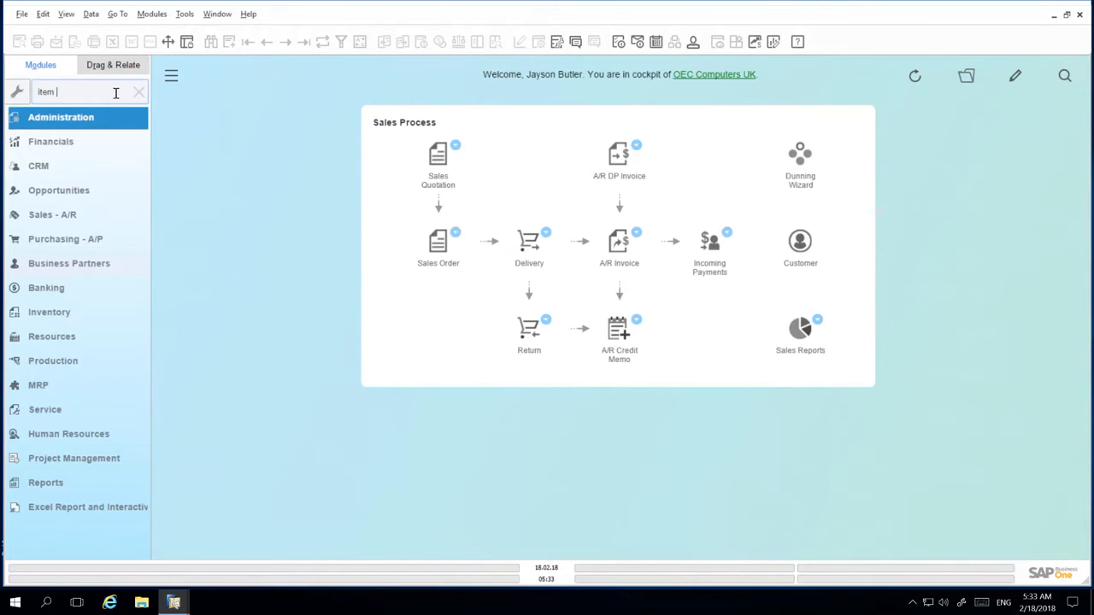
text(master)
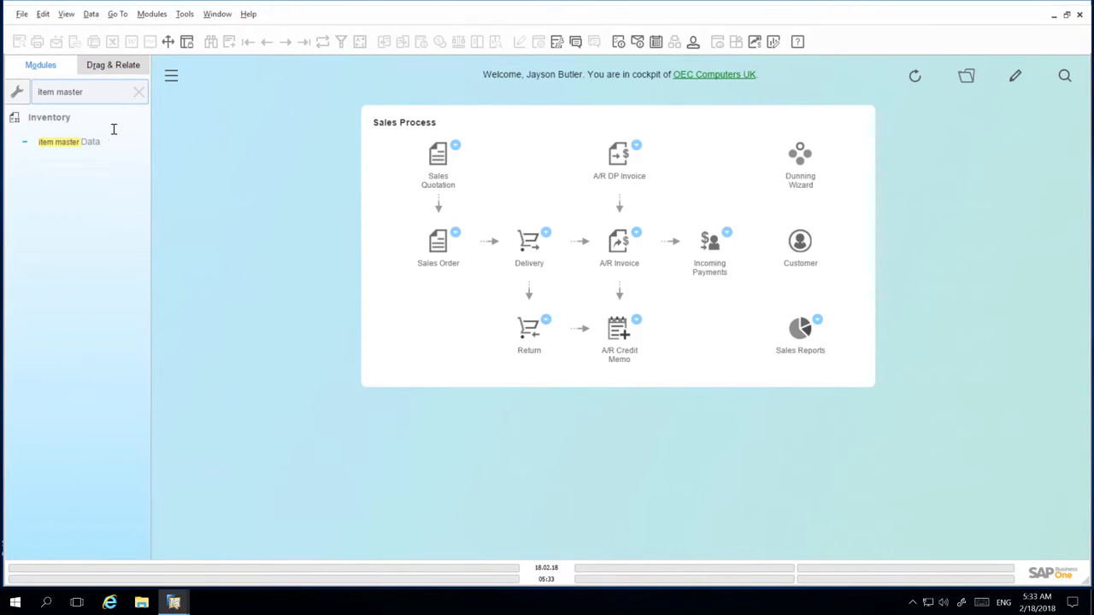
click(107, 143)
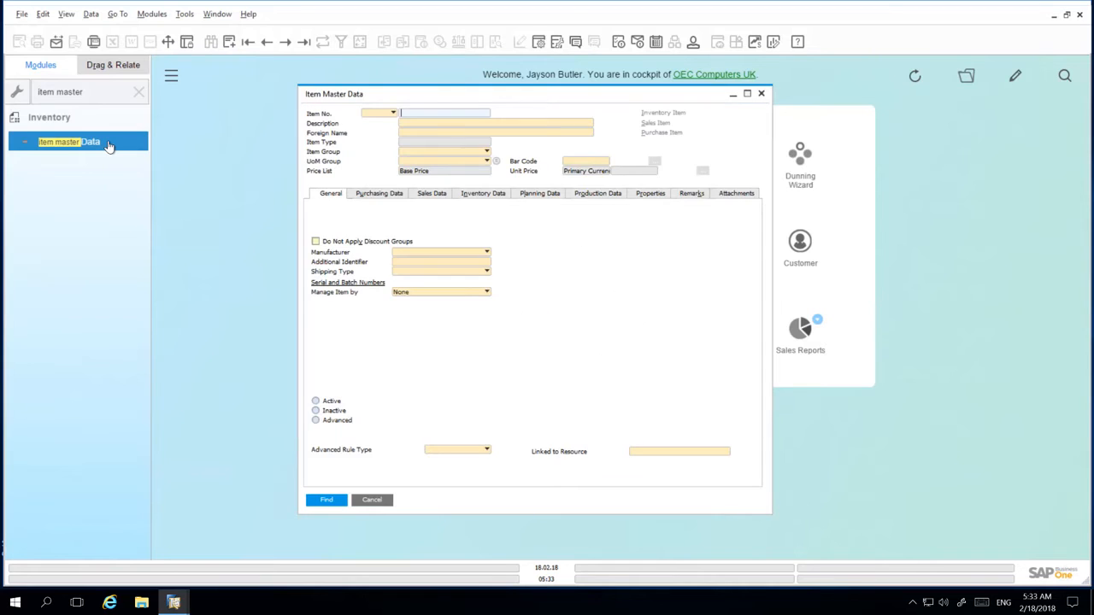
key(Return)
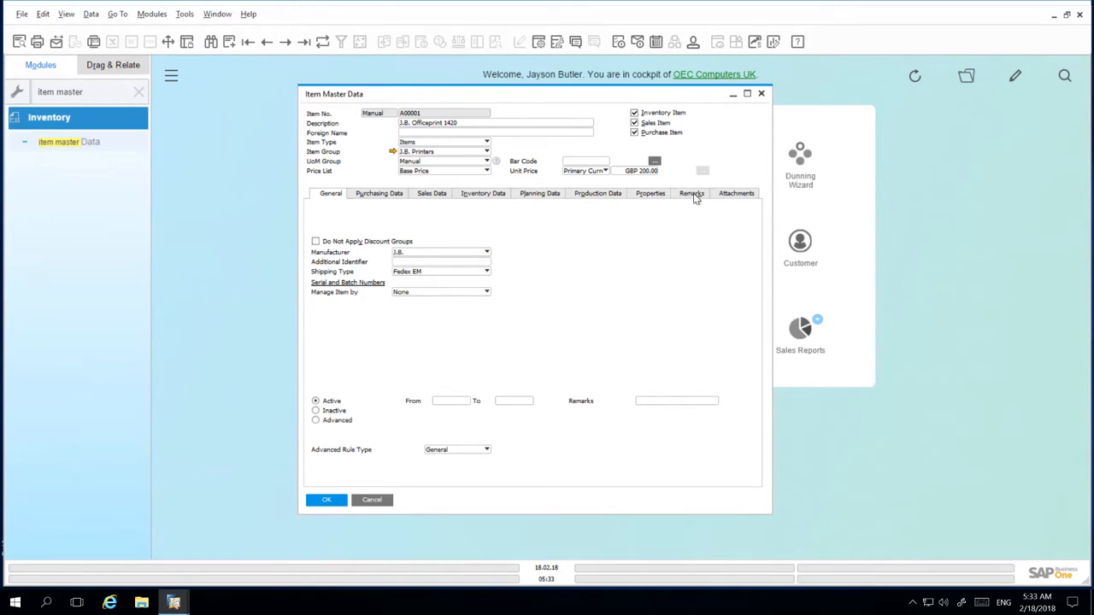
click(692, 193)
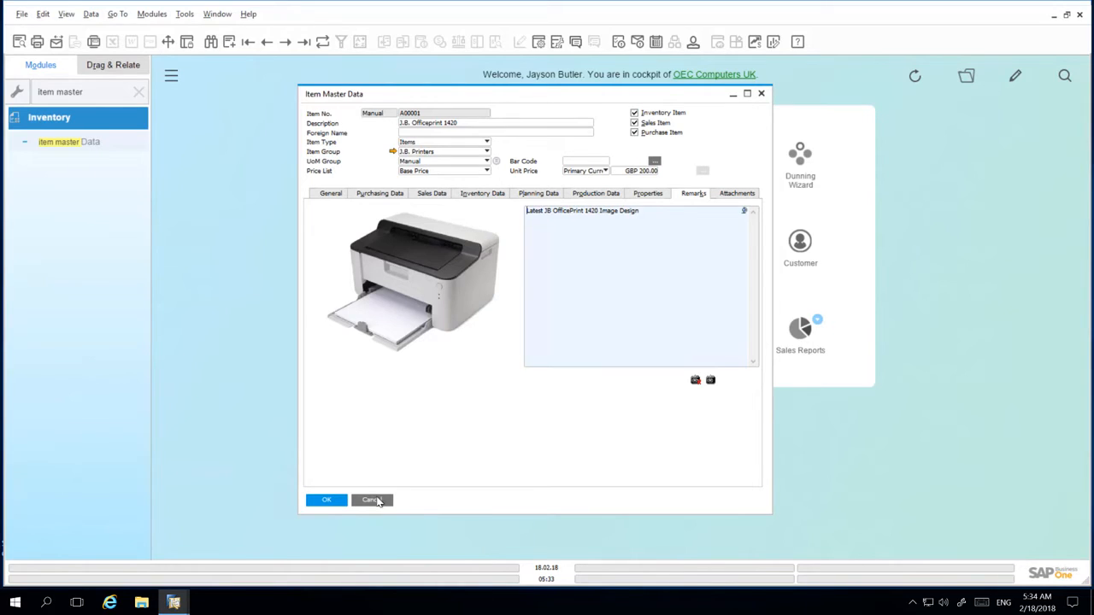
click(379, 500)
click(139, 92)
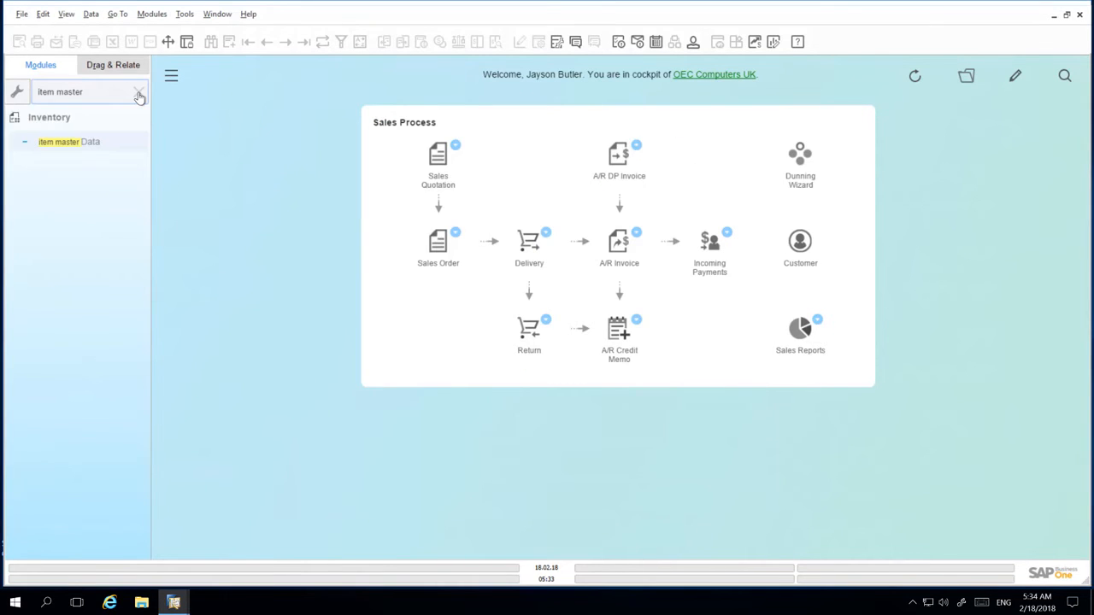
Load business partner C20000 Maxi-Teq in Business Partner Master Data and show its remarks
click(69, 263)
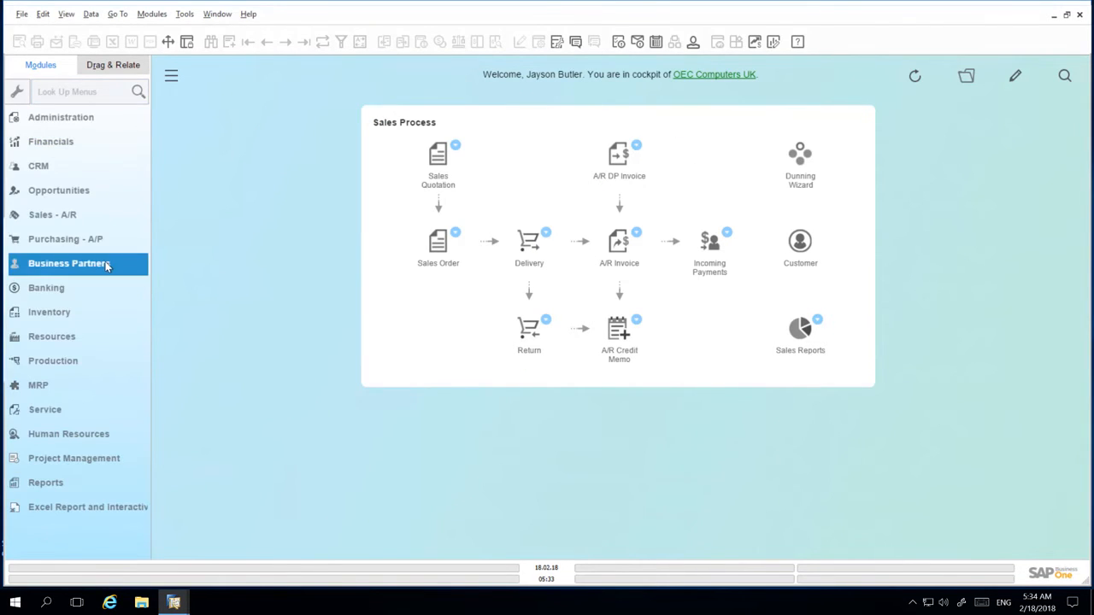
click(89, 194)
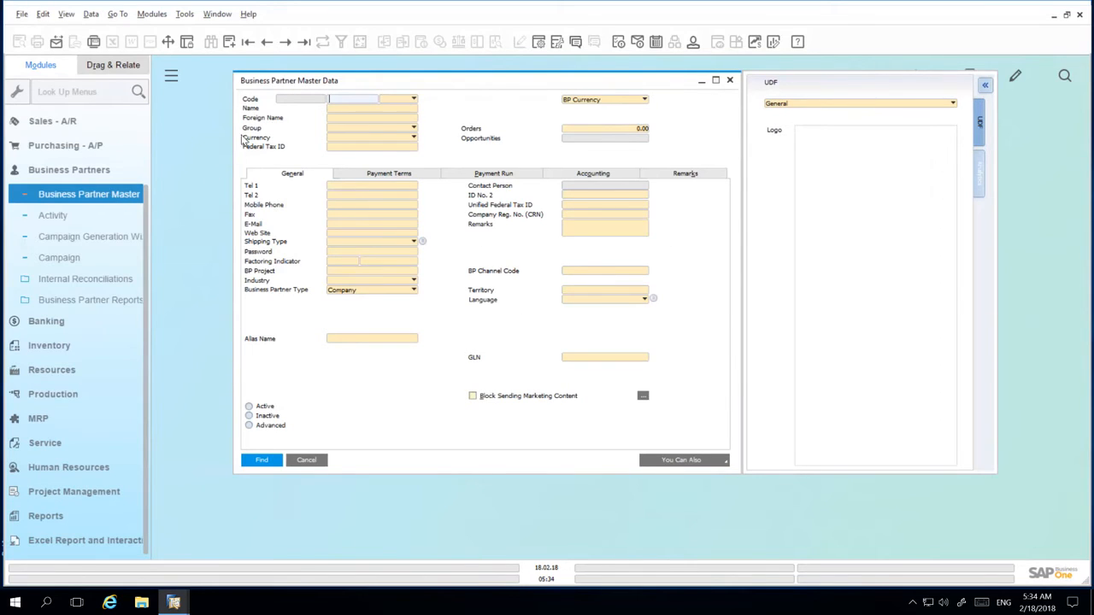
click(248, 42)
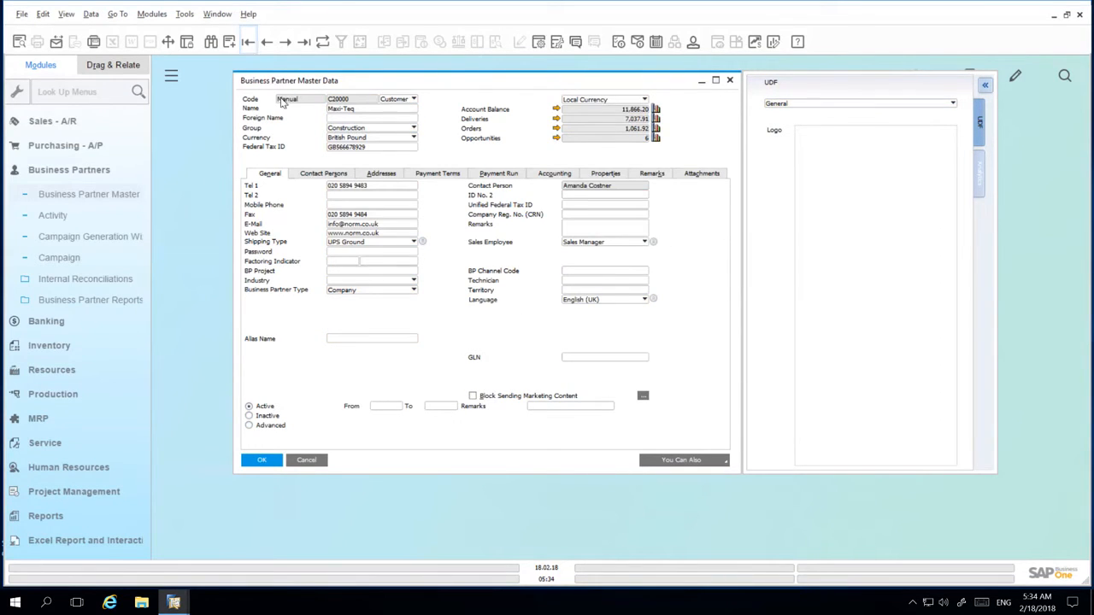
click(651, 174)
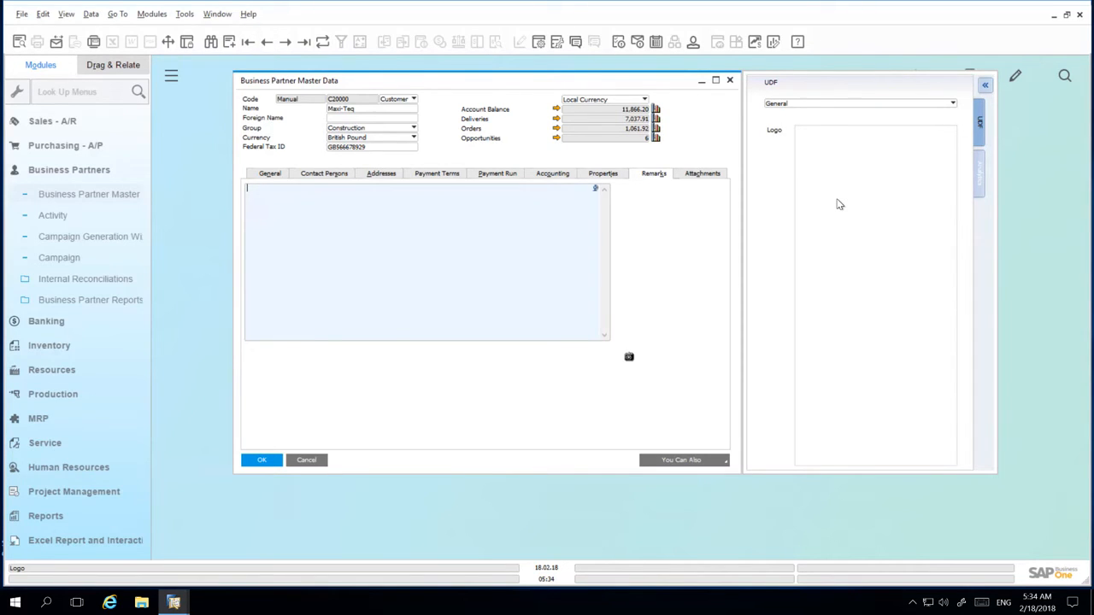
Load the Maxi-TeqSpace image into the UDF Logo field and show the contact persons
double_click(838, 205)
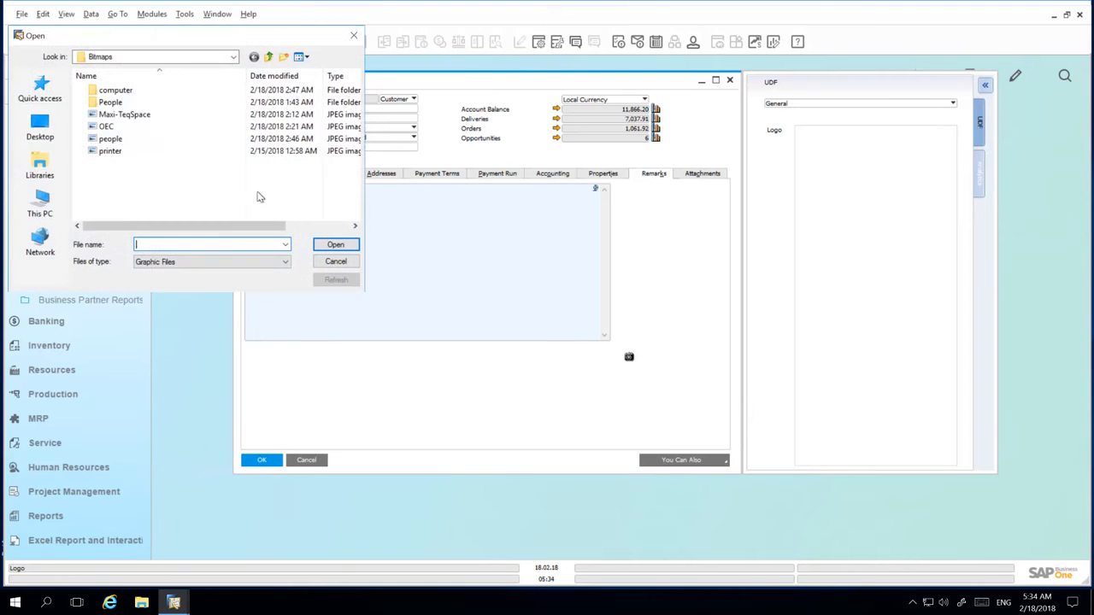
double_click(125, 115)
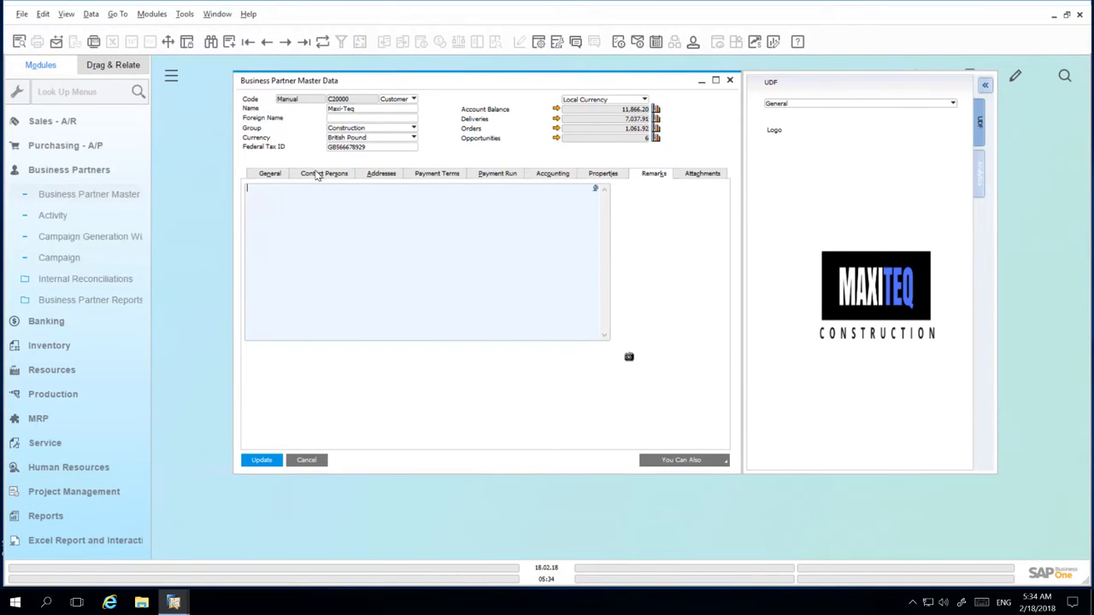
click(318, 175)
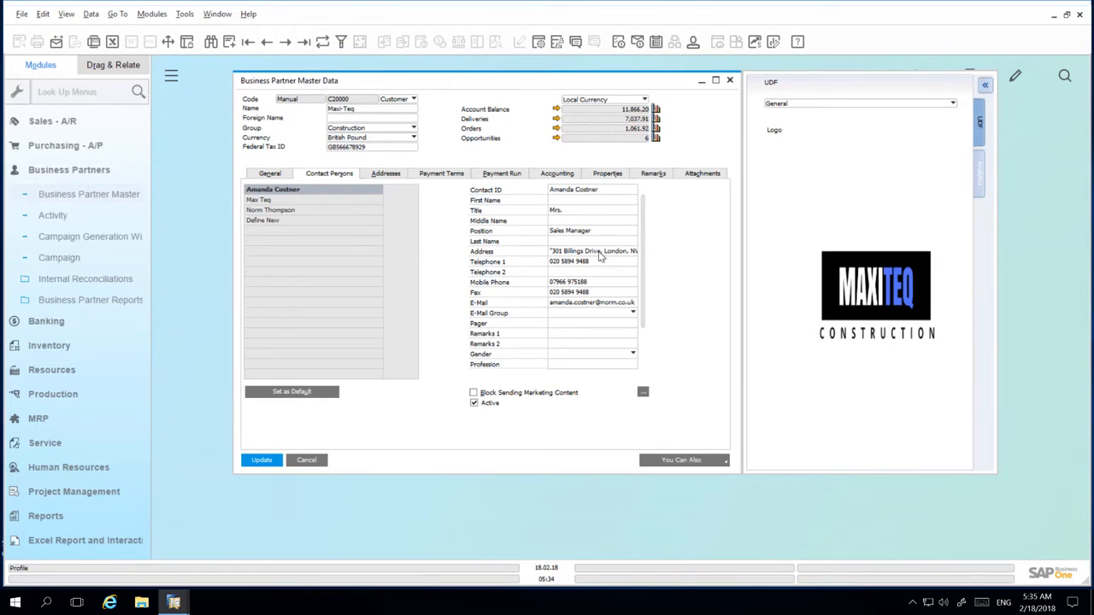
scroll(641, 308, down, 2)
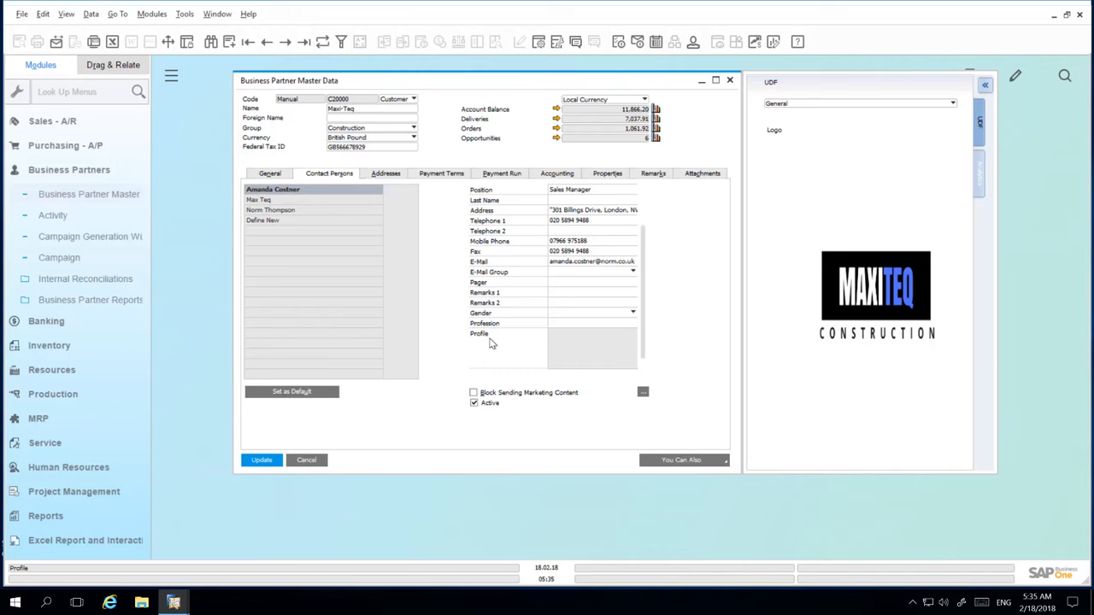
Set the 'people' image as the first contact's Profile photo and view it enlarged
double_click(590, 351)
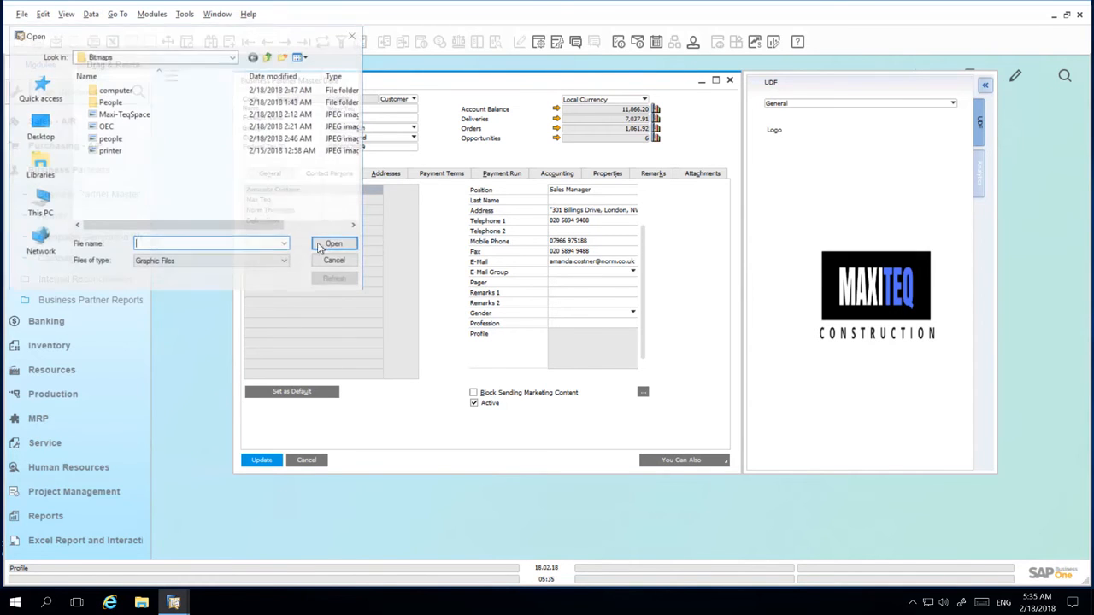
click(110, 139)
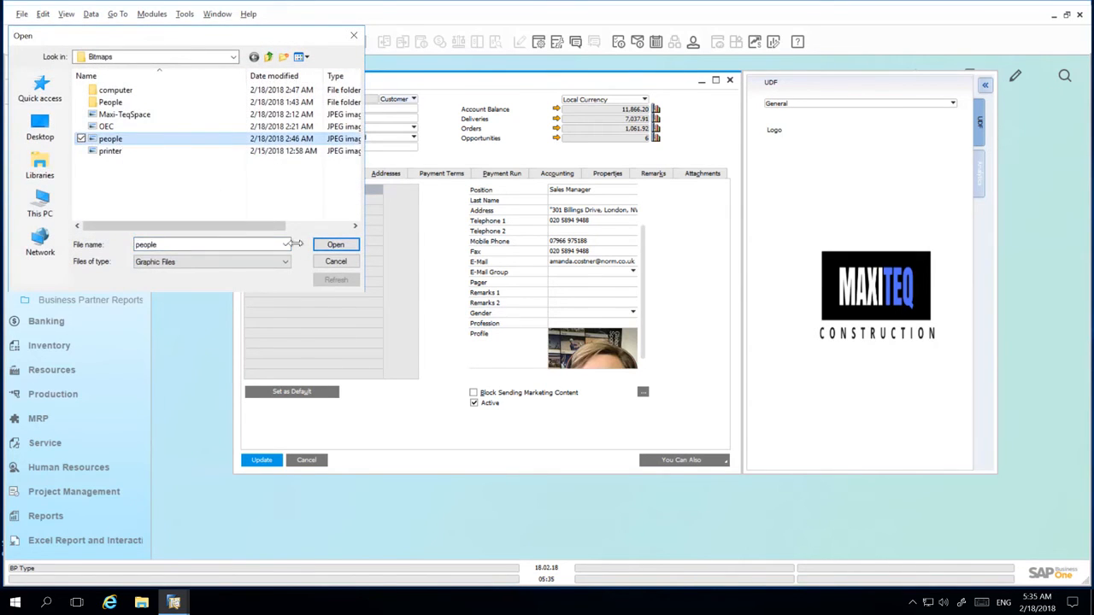
click(335, 245)
click(617, 353)
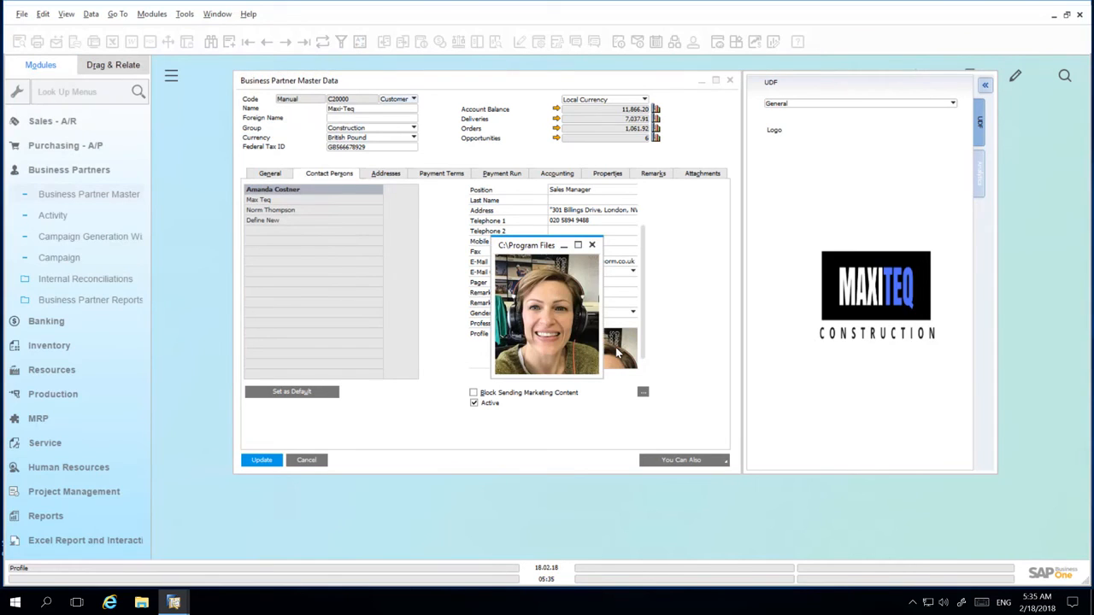